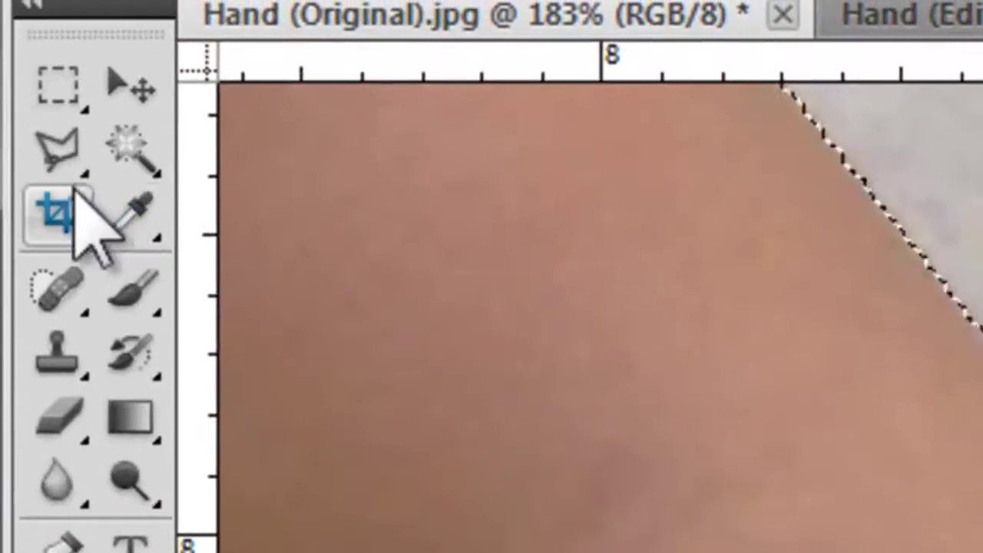
Switch to the Polygonal Lasso to trace straight segments of the hand and forearm outline
left_click(60, 158)
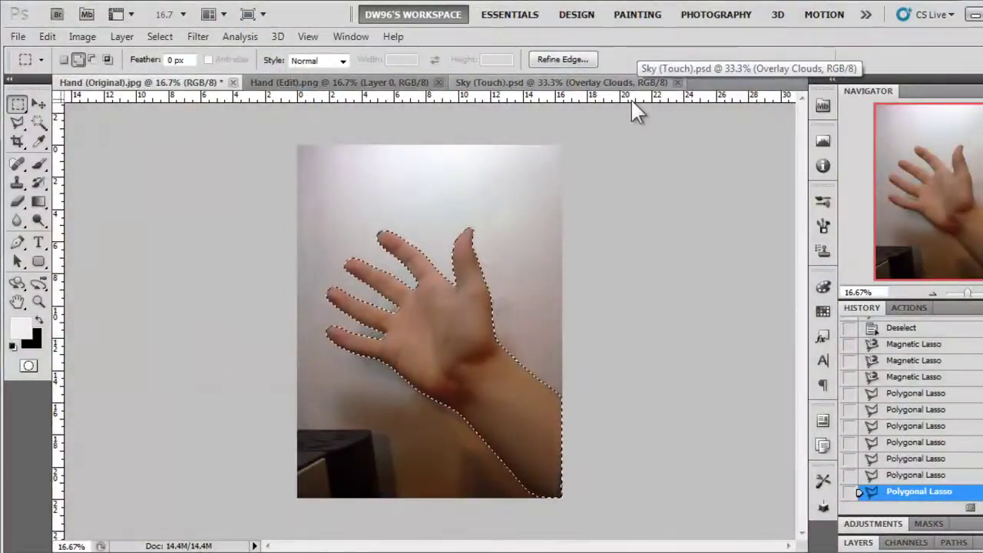
Preview the hand selection in Refine Edge using the red Overlay view
left_click(574, 61)
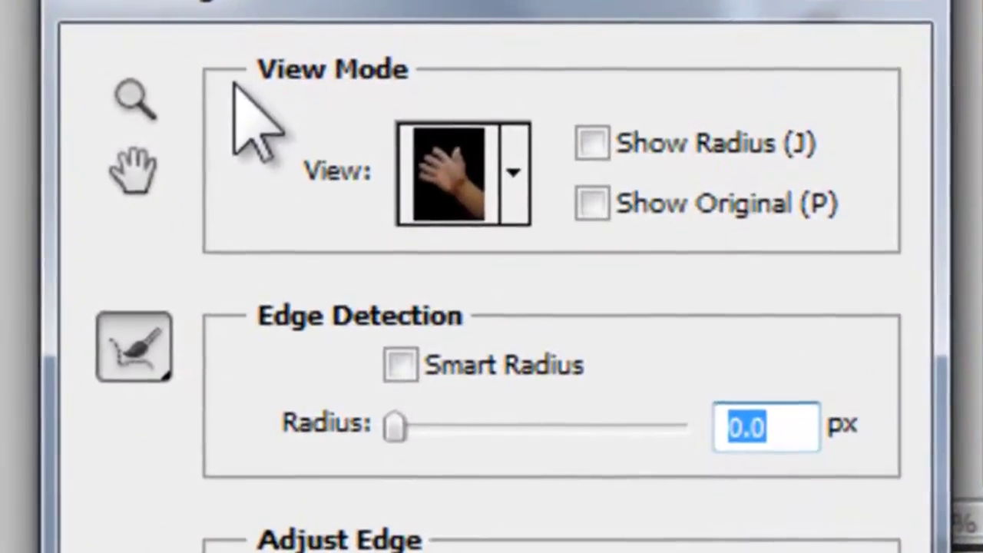
left_click(508, 178)
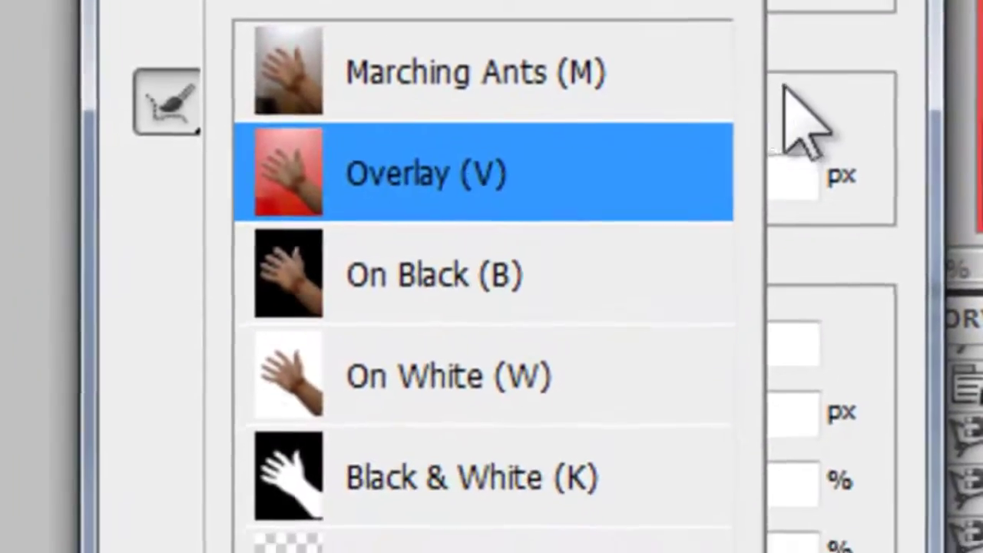
left_click(791, 121)
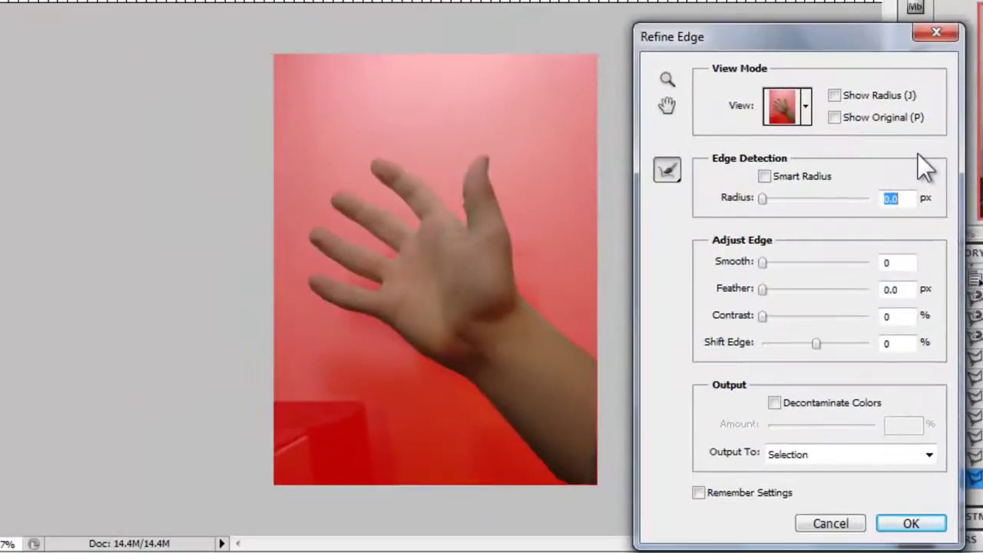
Enable Smart Radius and set Radius 3.3 px, Smooth 14 and Shift Edge +40%
left_click(771, 177)
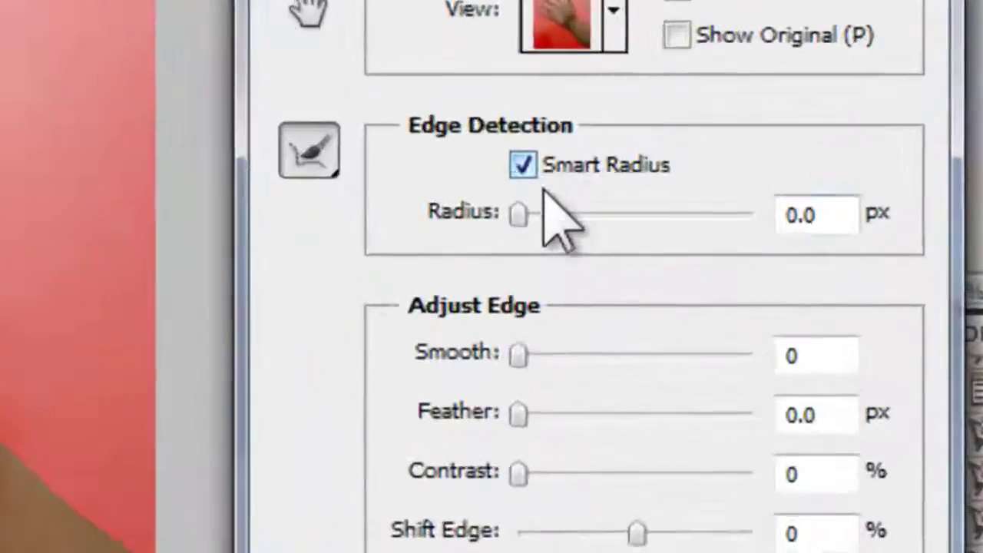
left_click_drag(764, 198, 769, 203)
left_click_drag(424, 239, 459, 239)
left_click_drag(401, 396, 446, 400)
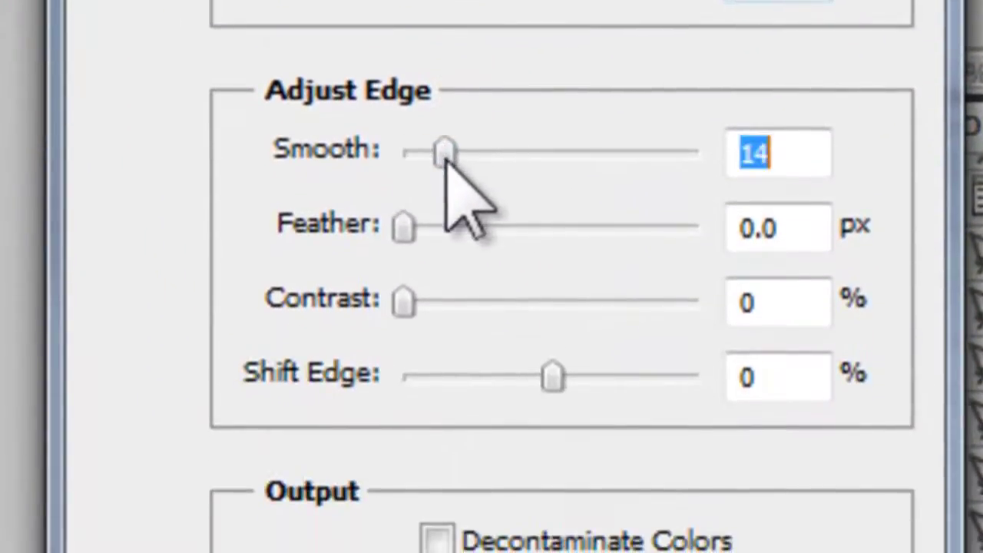
left_click_drag(554, 371, 602, 379)
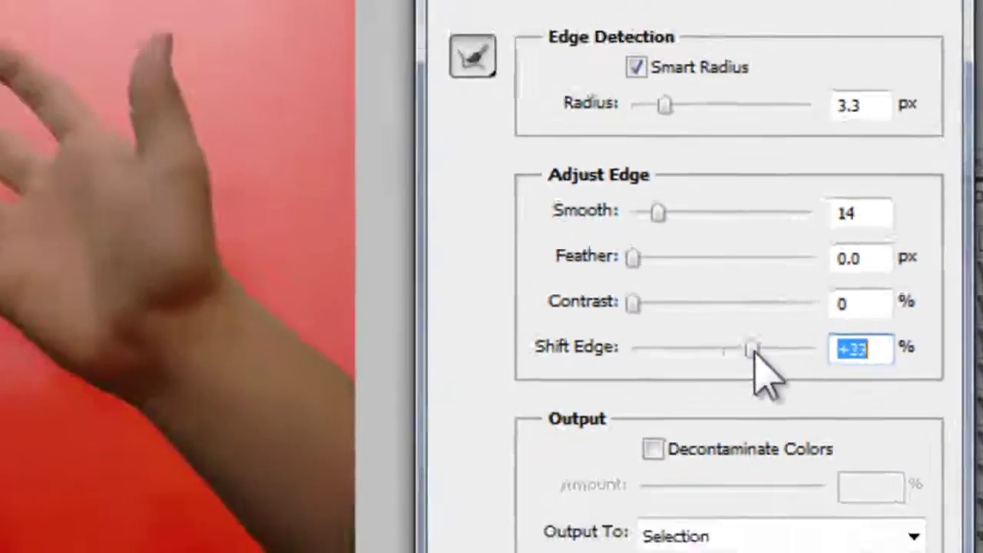
left_click_drag(754, 350, 759, 352)
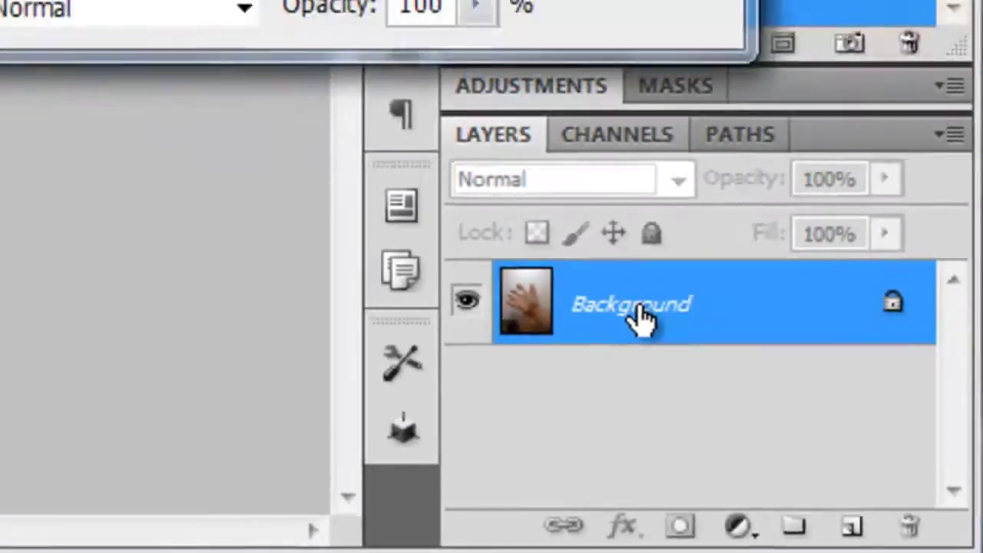
Convert the locked Background into an editable Layer 0
double_click(518, 227)
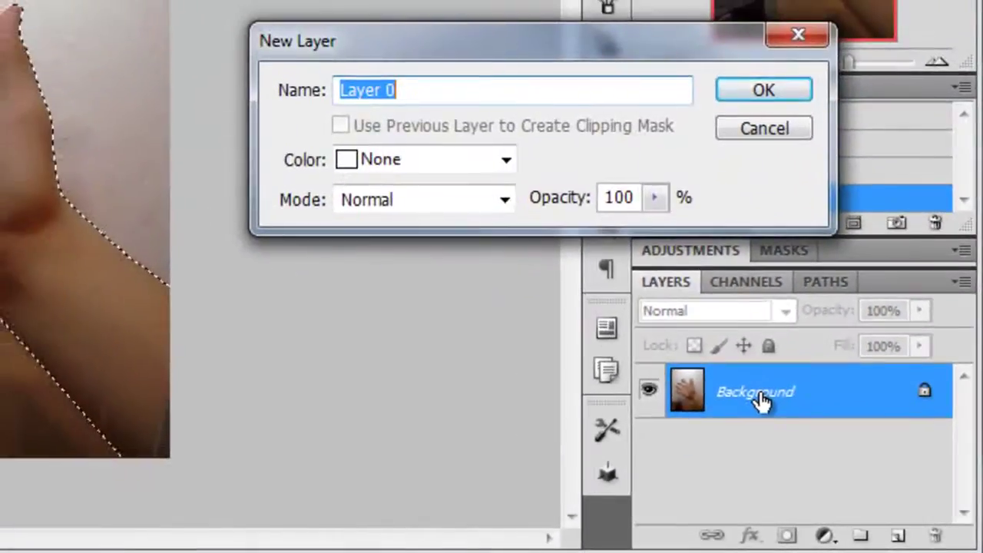
left_click(756, 92)
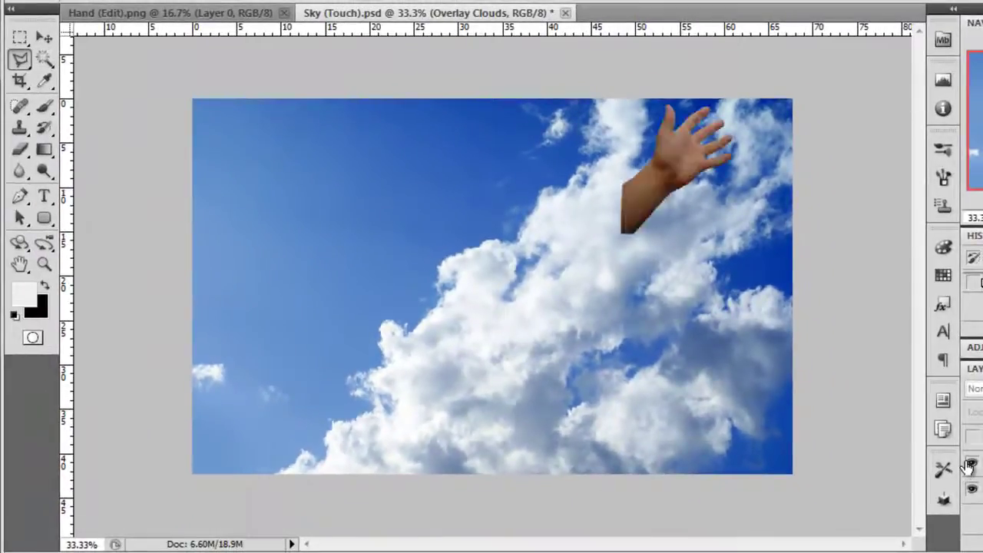
Zoom in with the Navigator on the hand among the clouds
scroll(490, 281, "up", 5)
left_click_drag(490, 281, 236, 448)
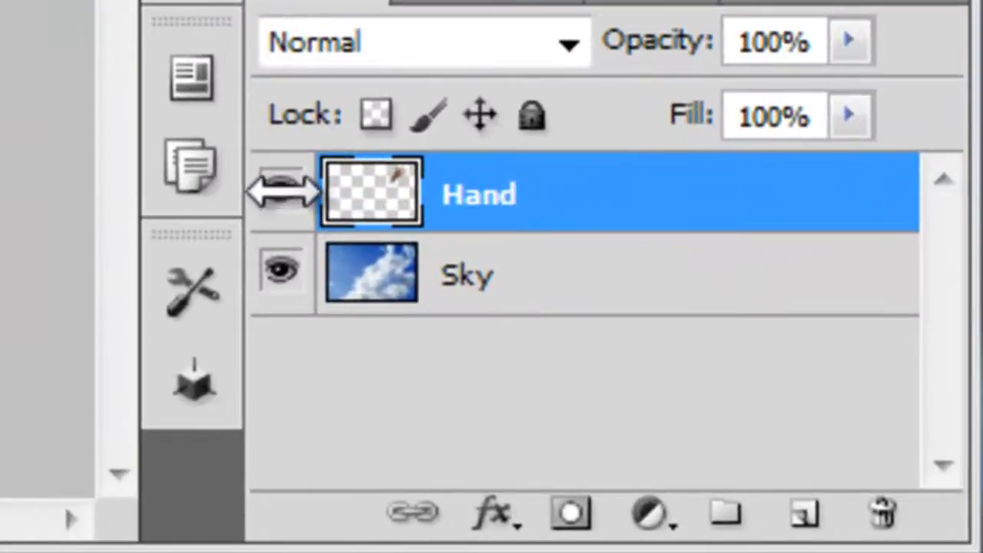
Hide the Hand layer and target the Sky layer for a Color Range selection
left_click(281, 192)
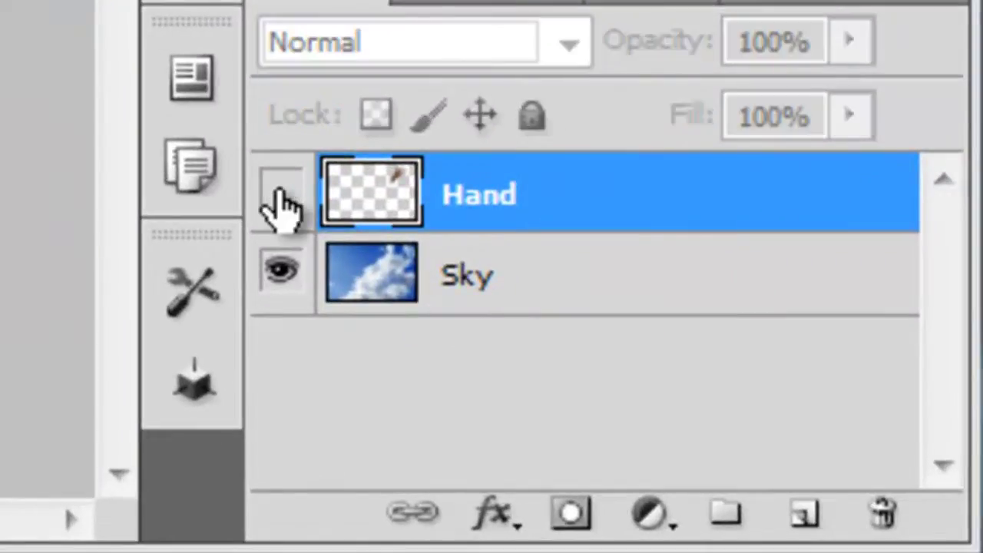
left_click(739, 288)
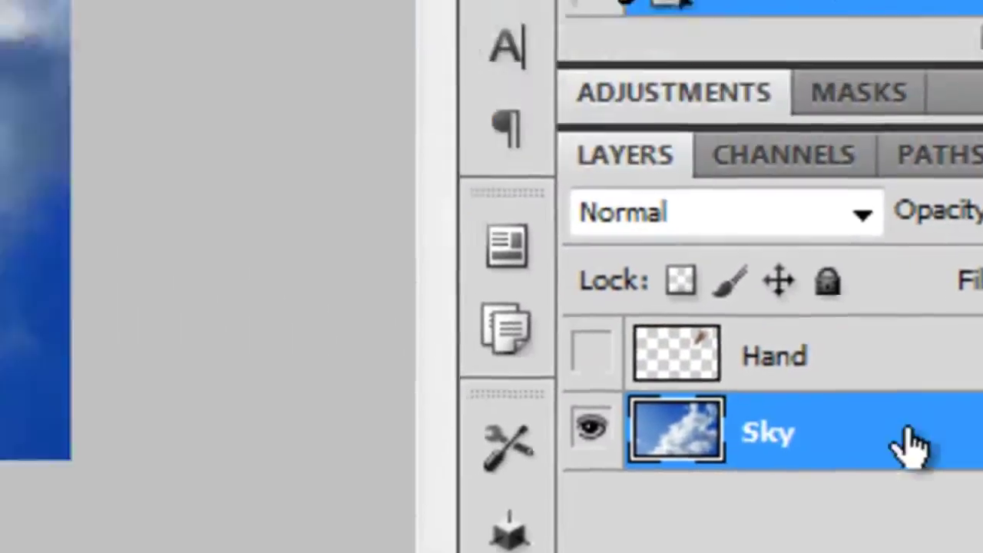
left_click(348, 88)
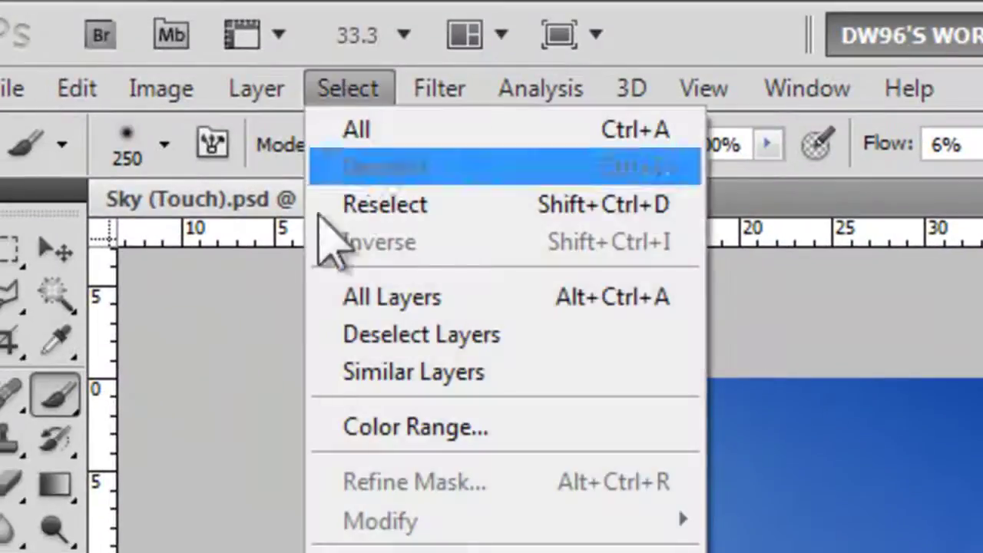
left_click(318, 424)
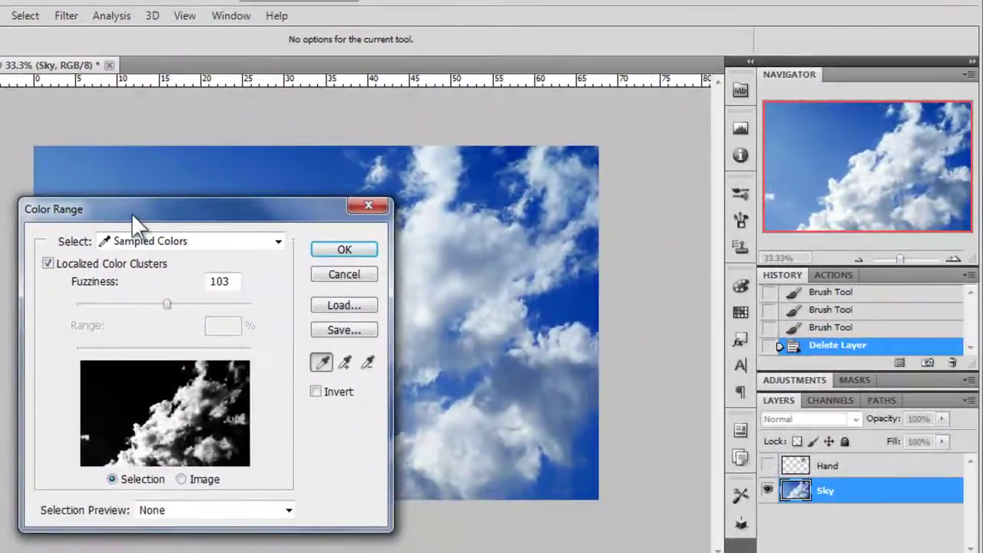
Select the bright clouds with Localized Color Clusters, Fuzziness 113 and Range 32%
left_click_drag(136, 219, 729, 152)
left_click(434, 218)
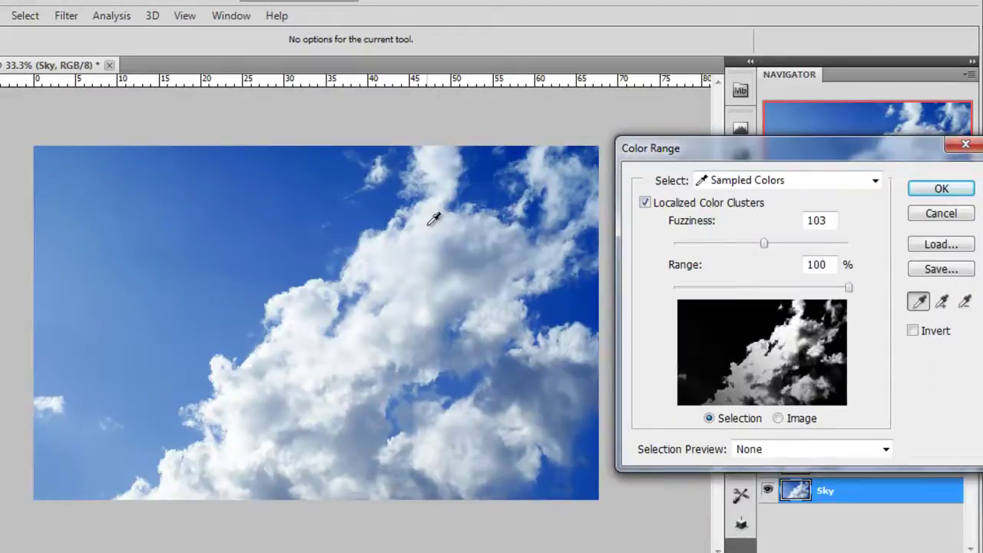
left_click_drag(765, 241, 759, 242)
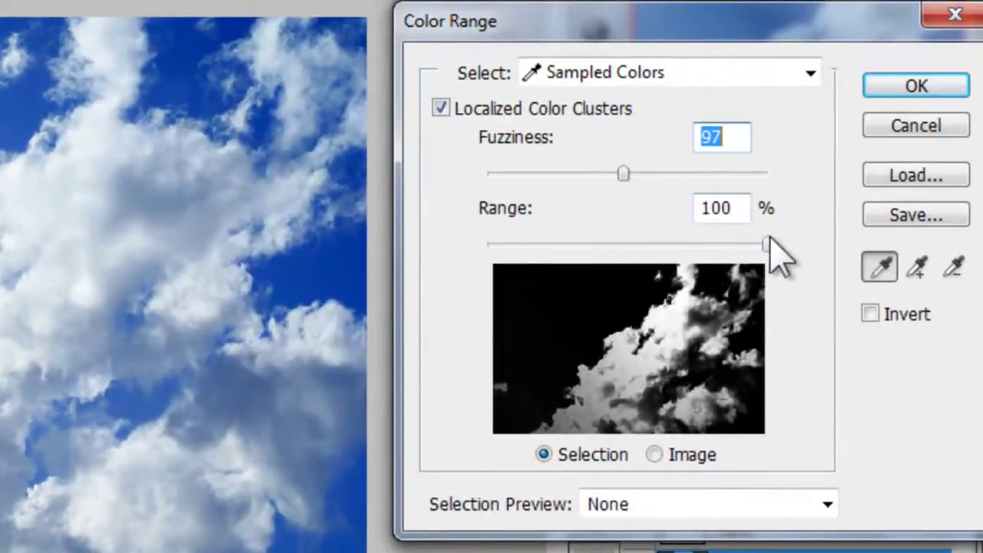
left_click_drag(766, 242, 578, 244)
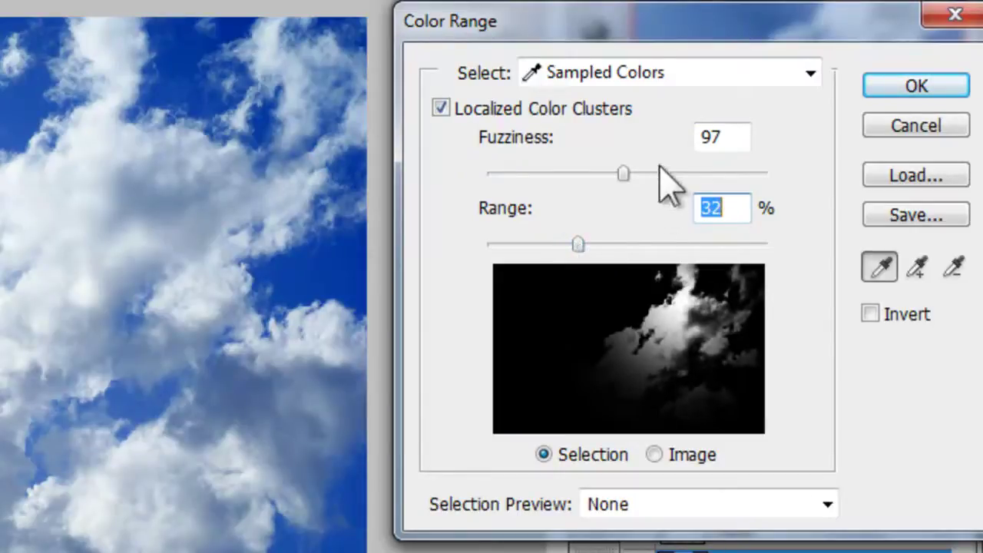
left_click_drag(623, 174, 646, 174)
left_click(891, 85)
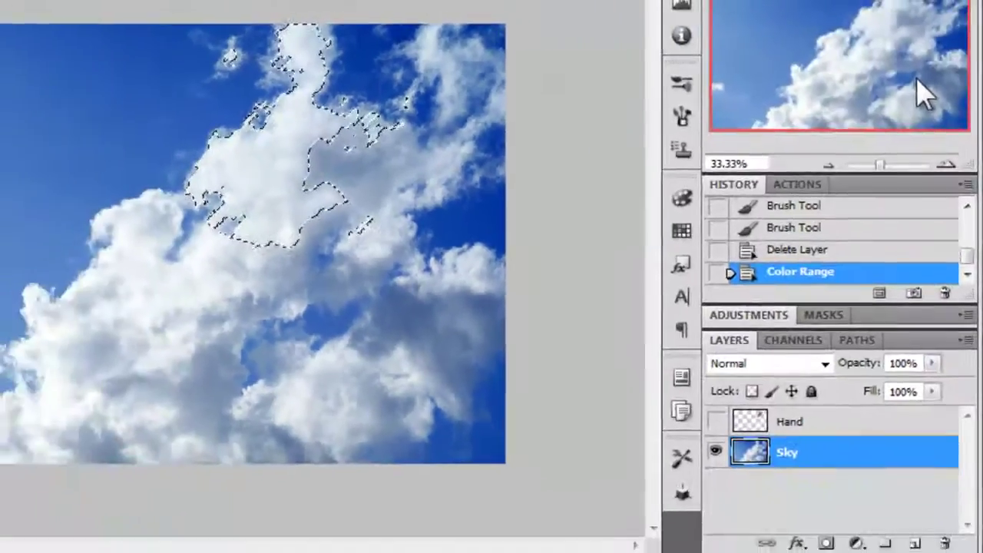
Paste the copied clouds as Layer 1 above Hand, with Hand visible again
key("ctrl+c")
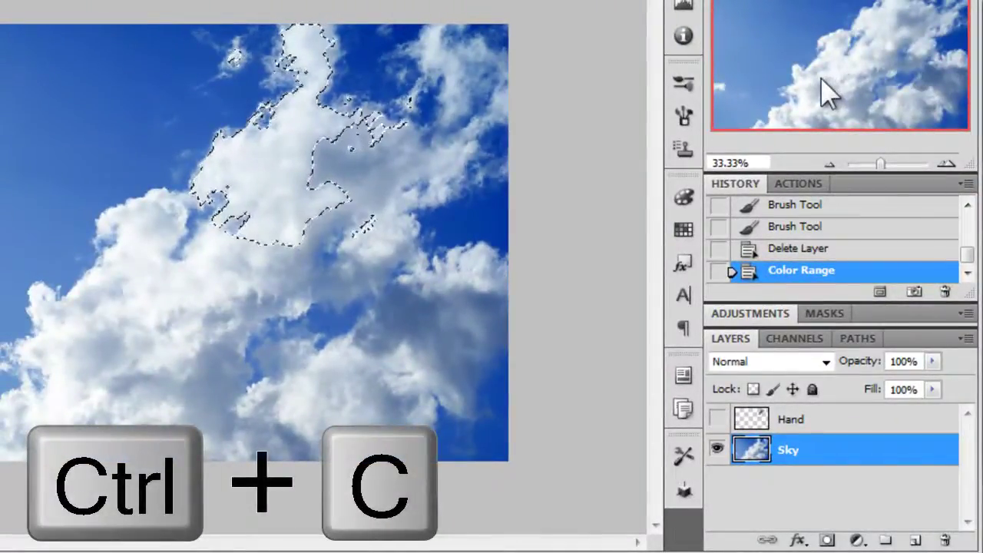
key("ctrl+v")
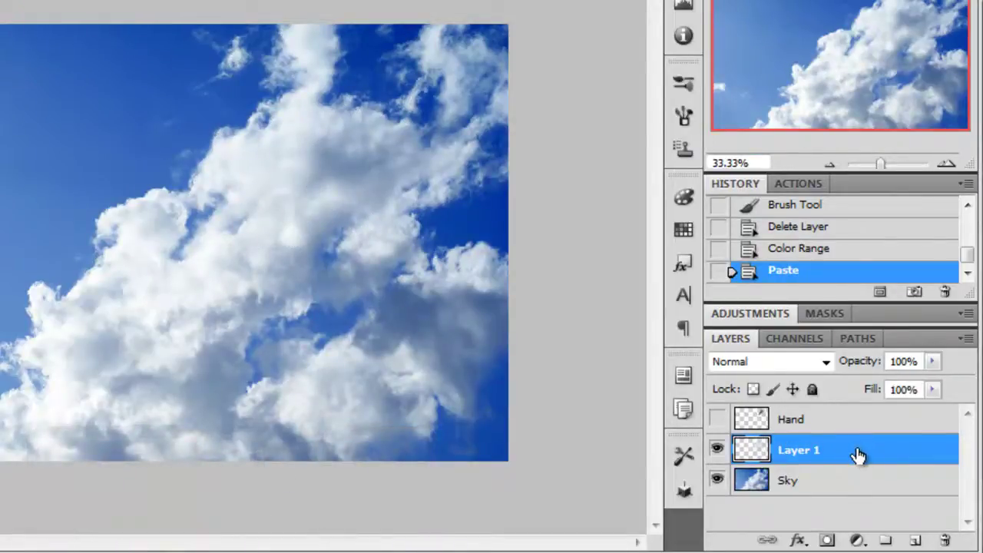
left_click_drag(856, 454, 844, 420)
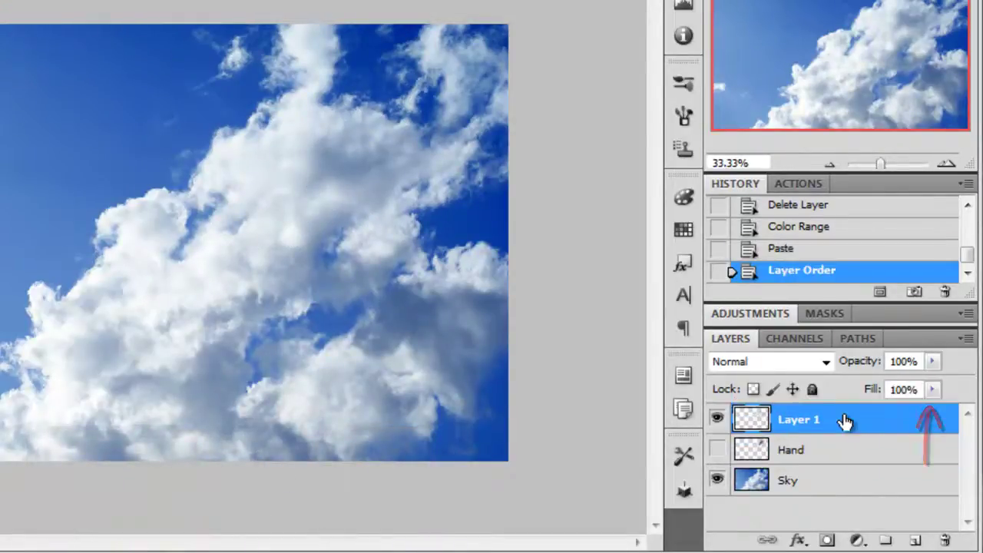
left_click(718, 449)
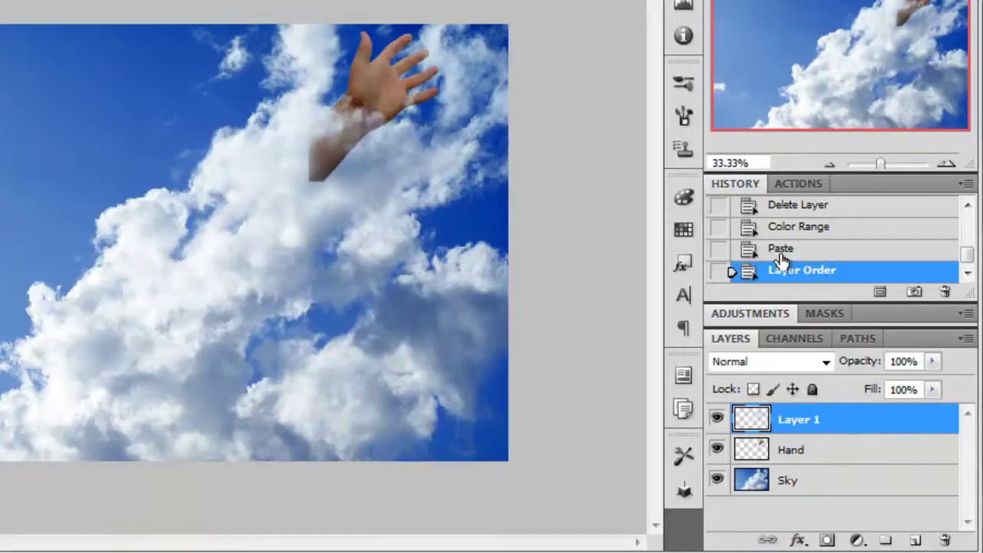
left_click_drag(877, 164, 893, 165)
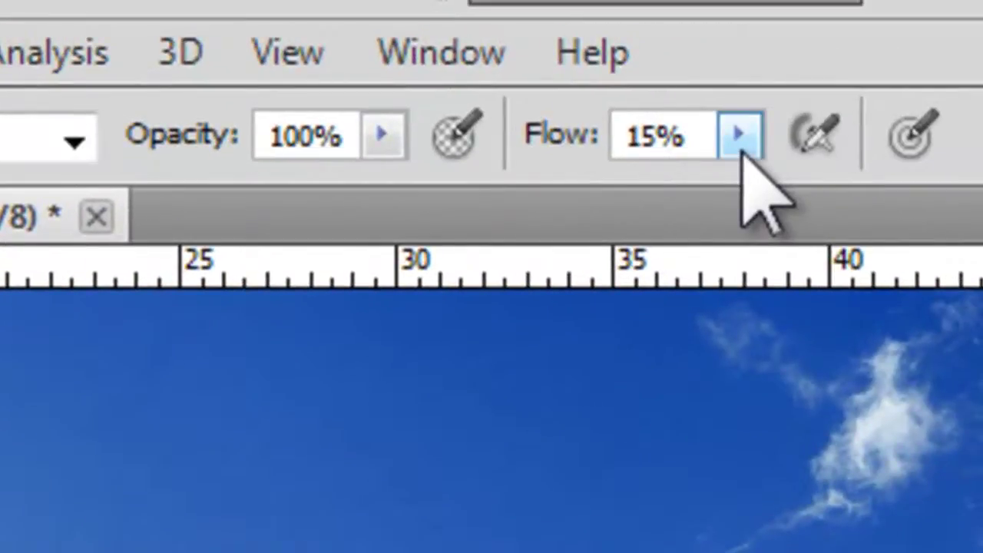
Set the brush to 288 px size with 0 hardness
right_click(875, 546)
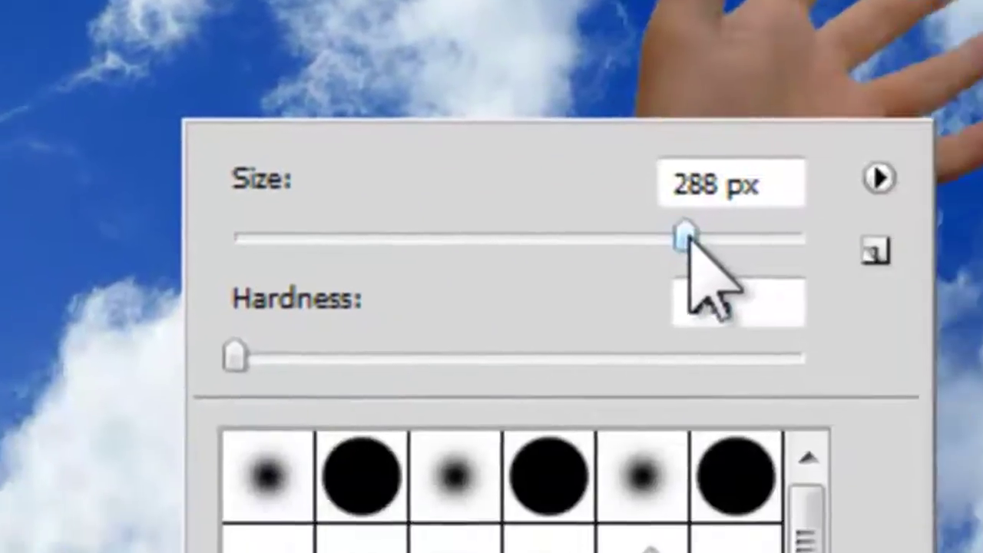